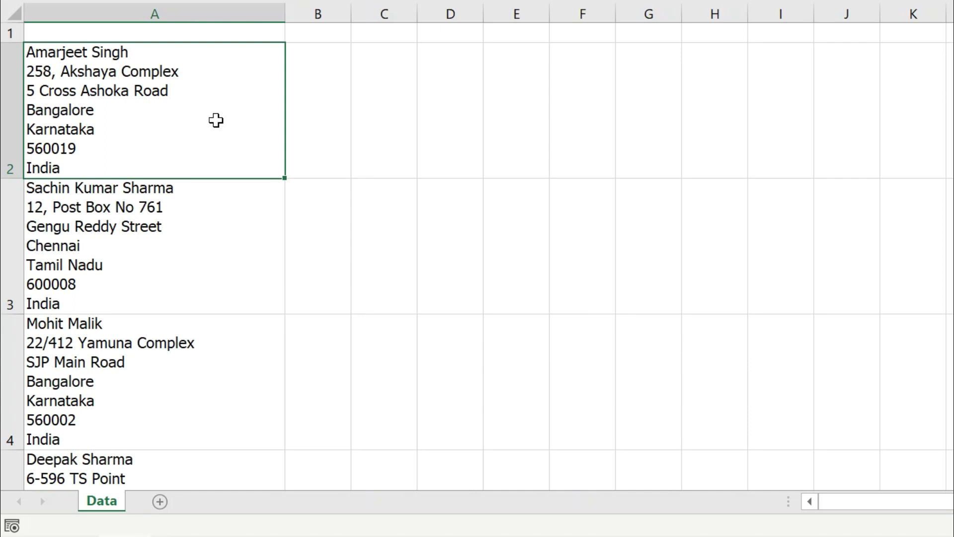
# Inspect the first address's lines in edit mode: name, street, Karnataka, 560019, India
pyautogui.doubleClick(112, 103)
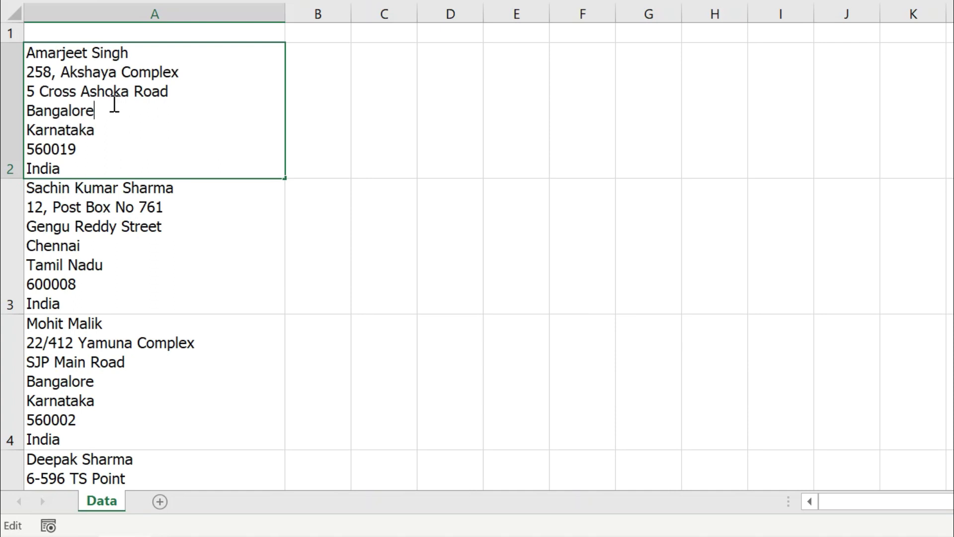
pyautogui.moveTo(27, 52); pyautogui.dragTo(135, 53)
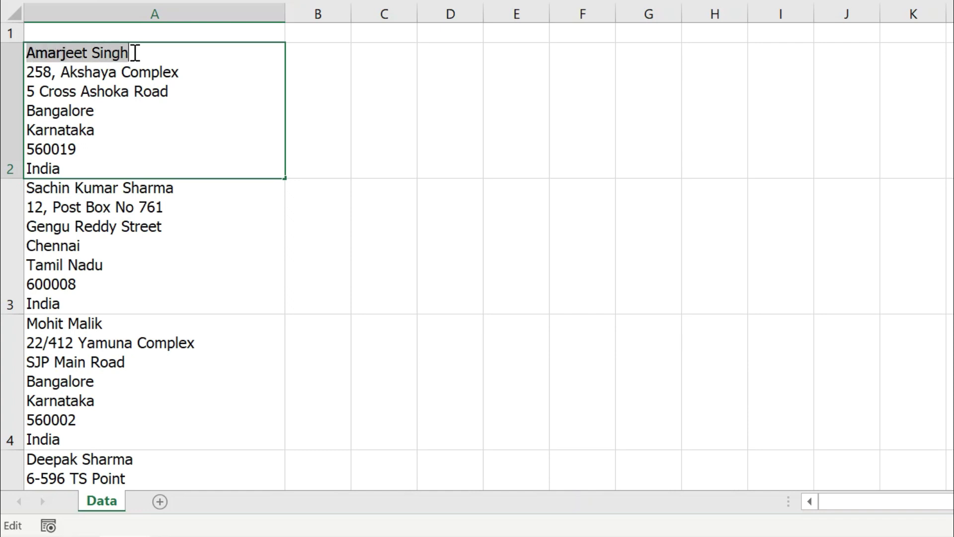
pyautogui.moveTo(183, 75)
pyautogui.mouseDown()
pyautogui.moveTo(35, 82)
pyautogui.moveTo(25, 70)
pyautogui.moveTo(79, 90)
pyautogui.moveTo(87, 111)
pyautogui.mouseUp()
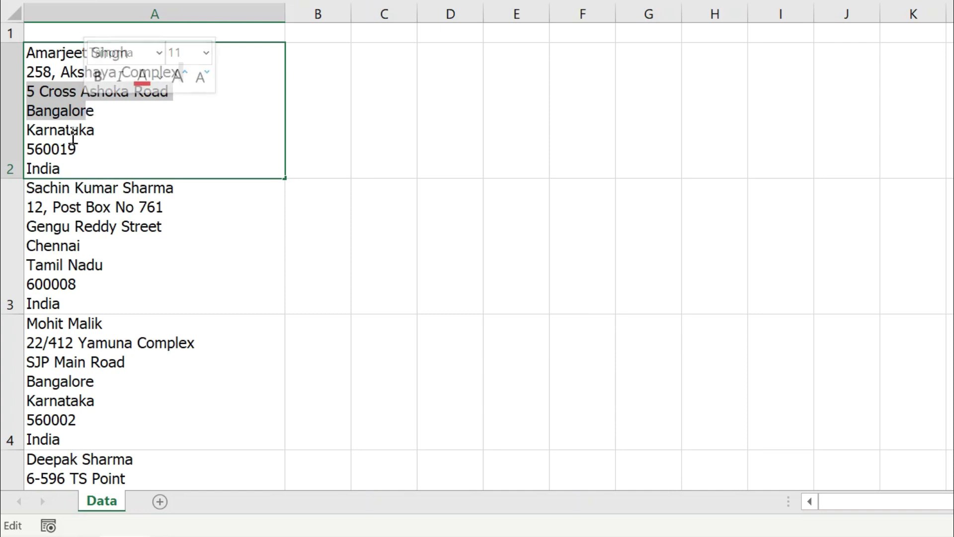
pyautogui.doubleClick(72, 130)
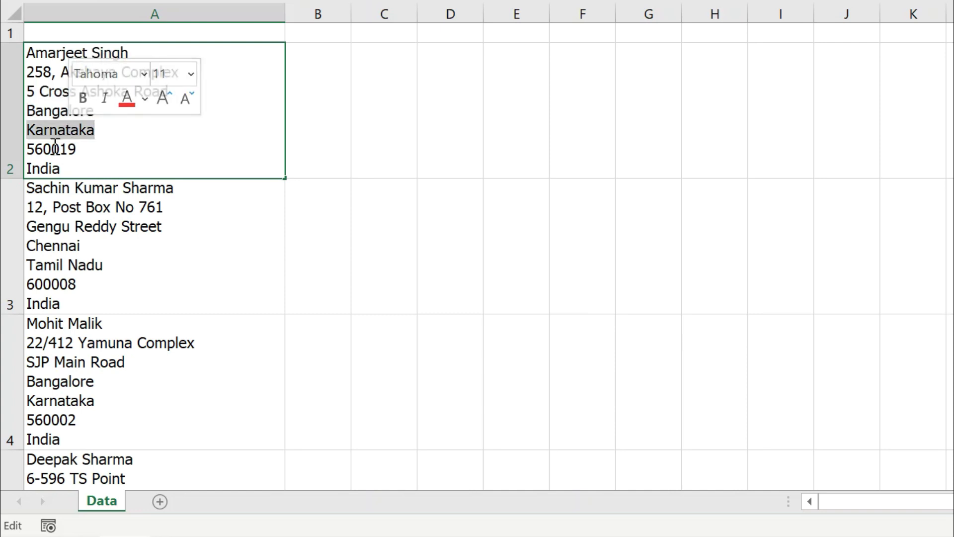
pyautogui.doubleClick(56, 148)
pyautogui.doubleClick(43, 168)
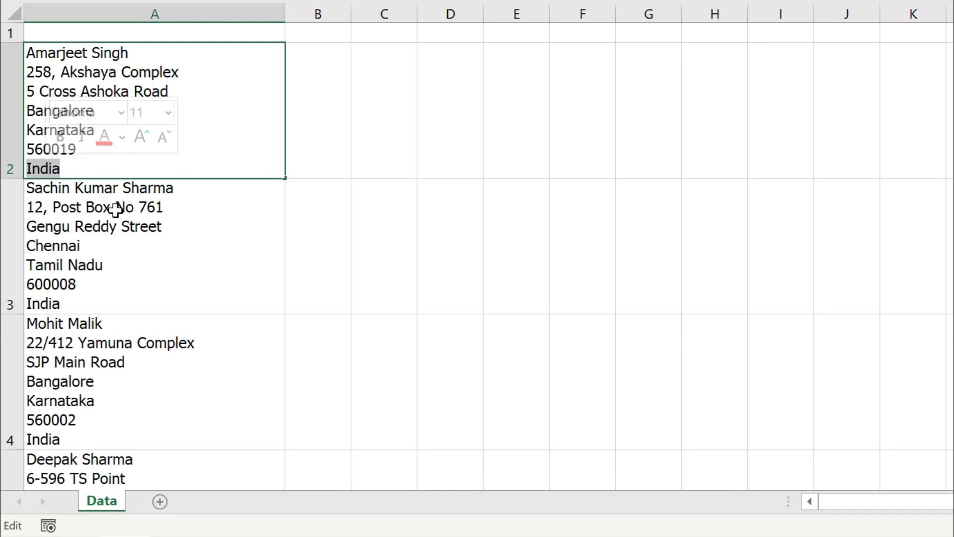
pyautogui.click(116, 209)
# Browse down the addresses to the Hyderabad entry in row 5
pyautogui.press('Down')
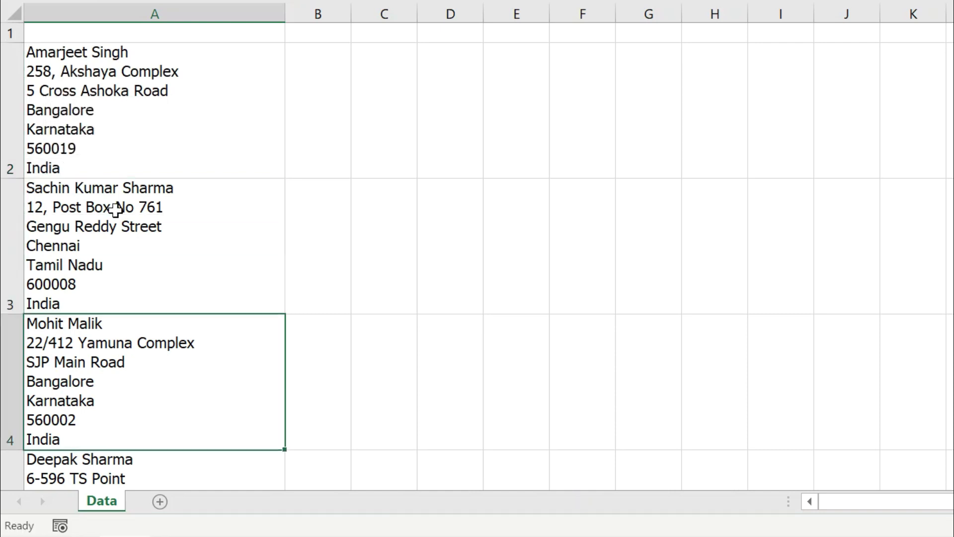
pyautogui.press('Down')
pyautogui.press('Down')
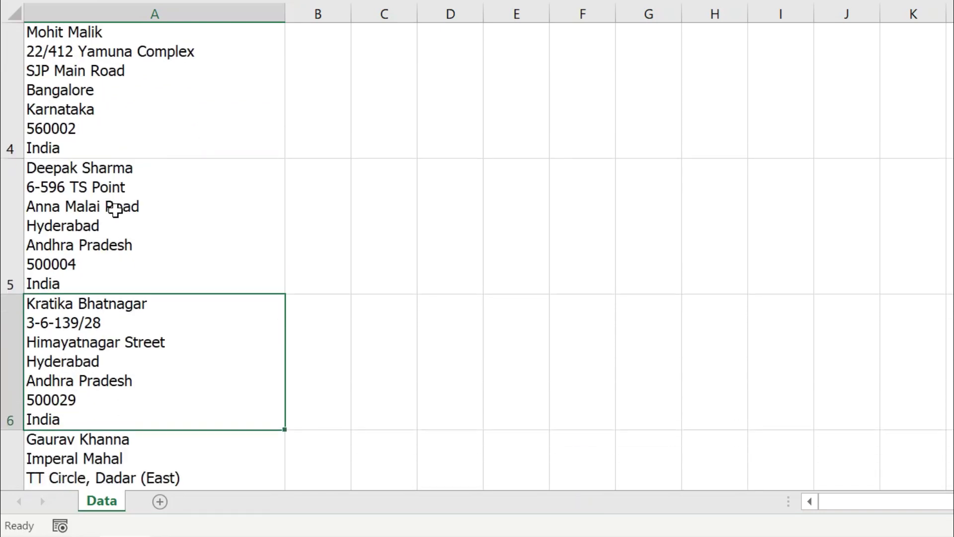
pyautogui.click(135, 204)
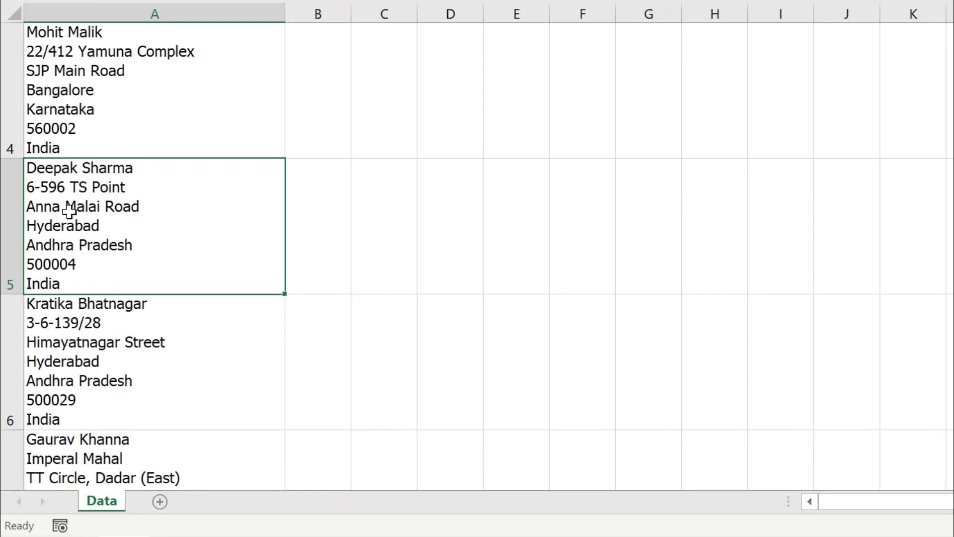
pyautogui.scroll(2, 69, 211)
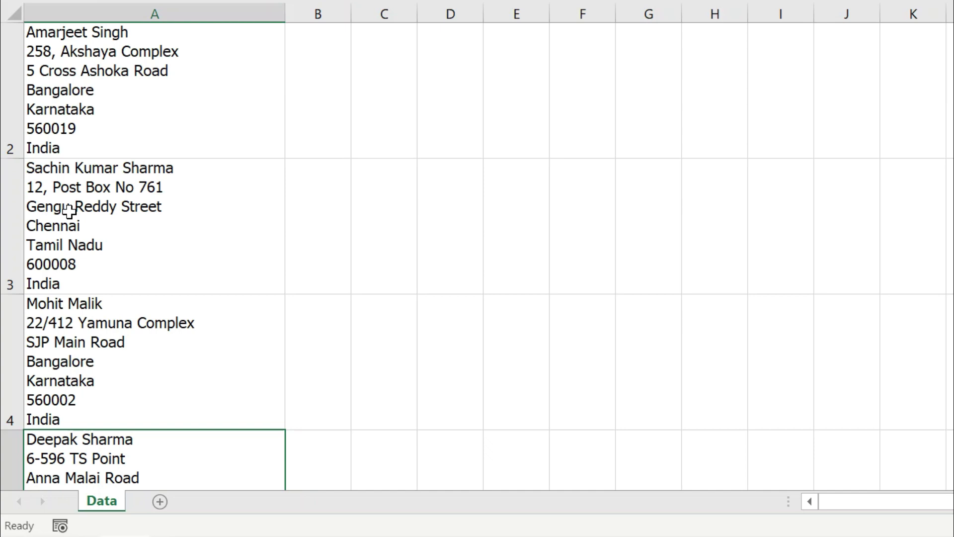
pyautogui.scroll(1, 69, 211)
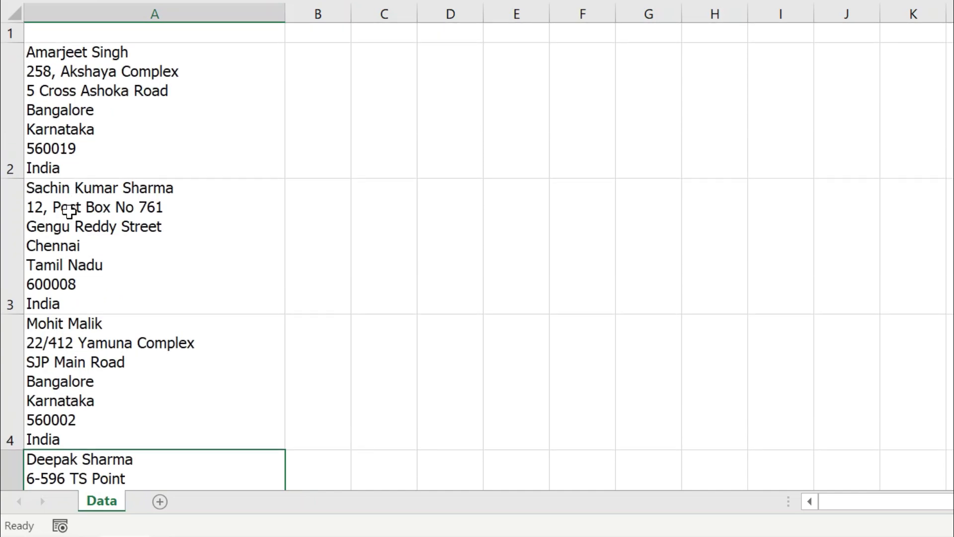
# Type a three-line test entry in D2 (a name, 12/458, Delhi), then clear it
pyautogui.click(458, 92)
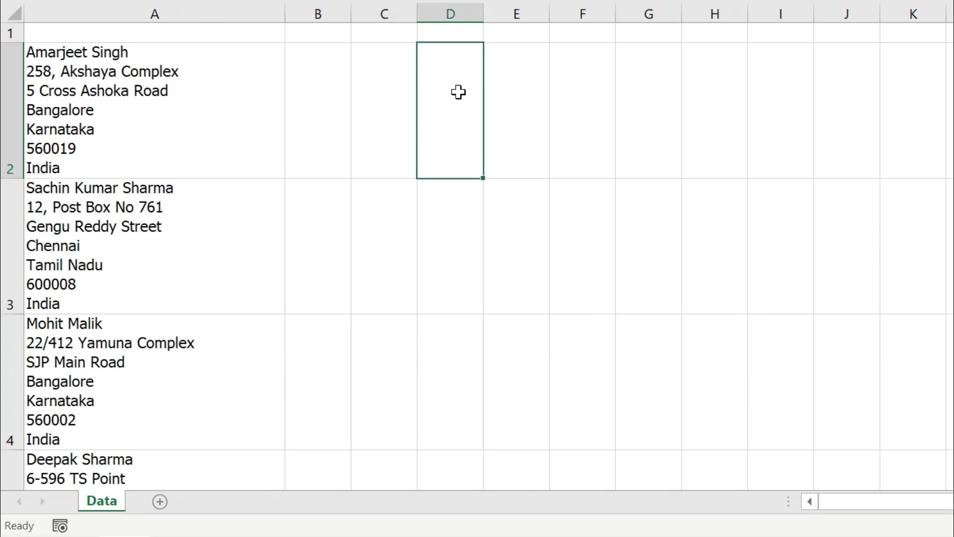
pyautogui.write('Amit')
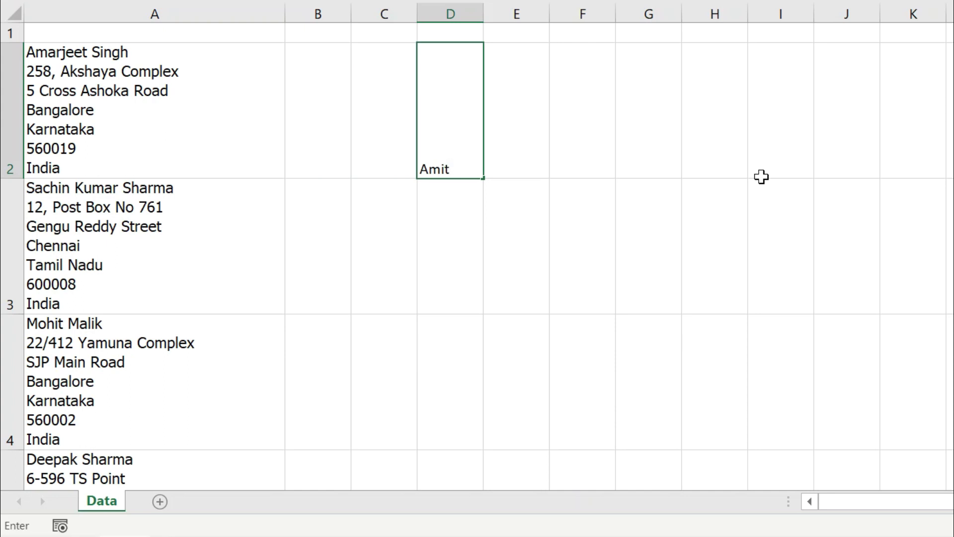
pyautogui.hotkey('alt', 'Return')
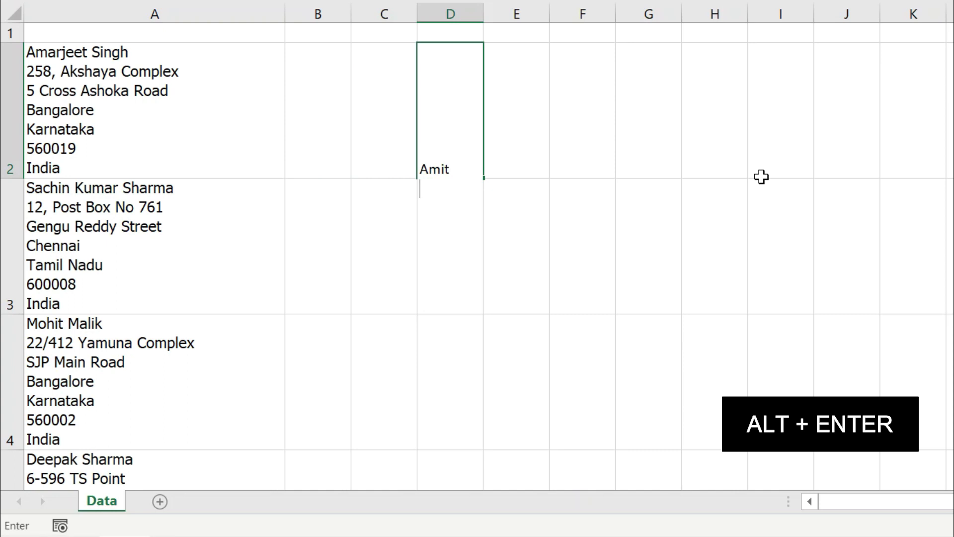
pyautogui.write('12/458')
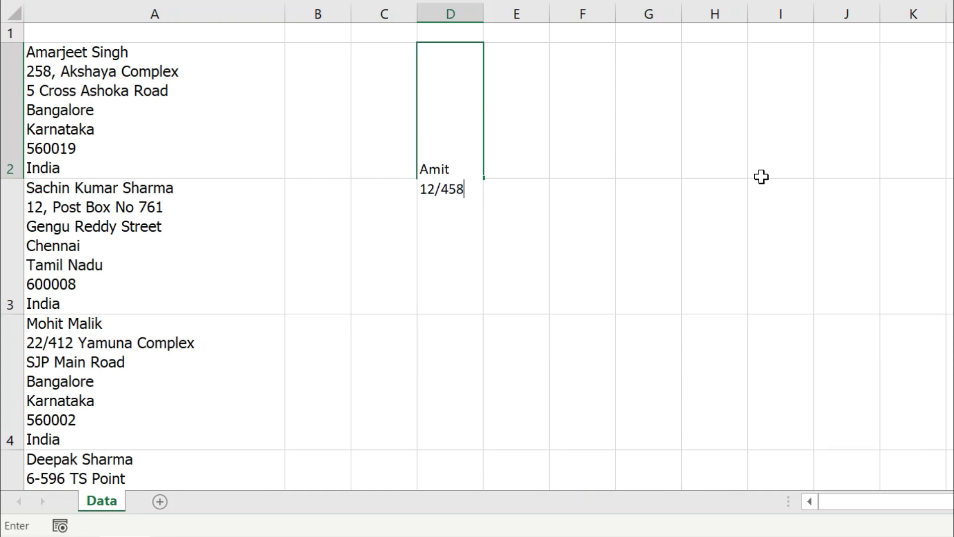
pyautogui.hotkey('alt', 'Return')
pyautogui.write('Delhi')
pyautogui.press('Return')
pyautogui.press('Up')
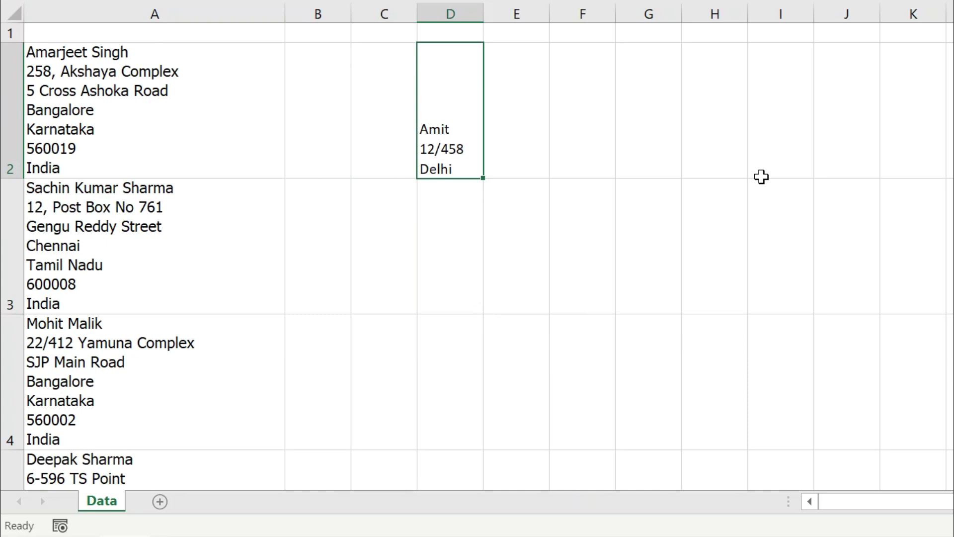
pyautogui.press('Delete')
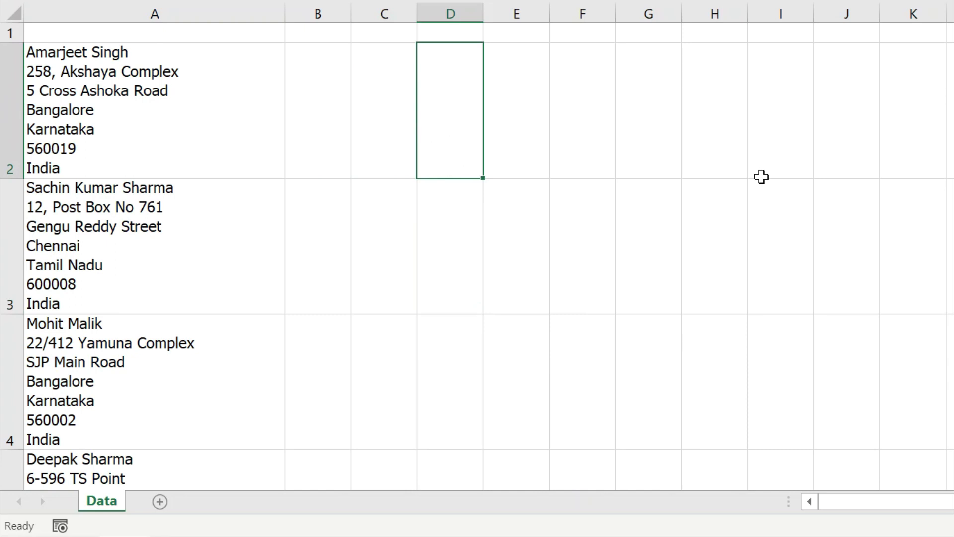
# Review the addresses in column A, expanding the formula bar to see all of A2's lines
pyautogui.click(213, 129)
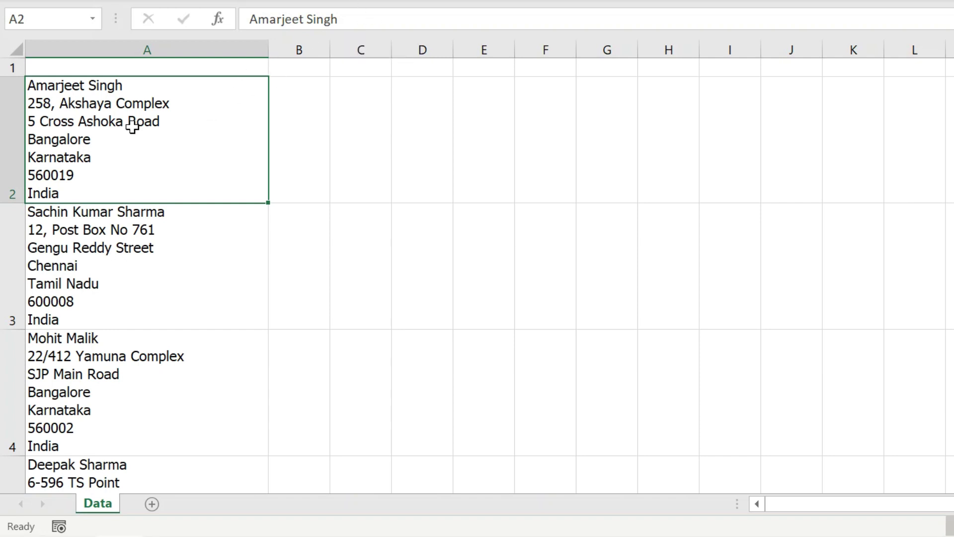
pyautogui.press('Down')
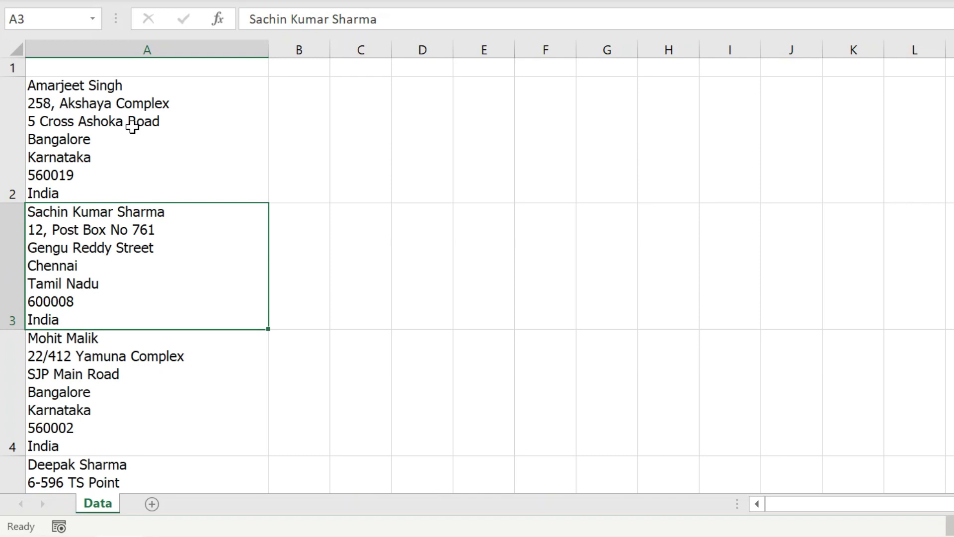
pyautogui.press('Down')
pyautogui.press('Down')
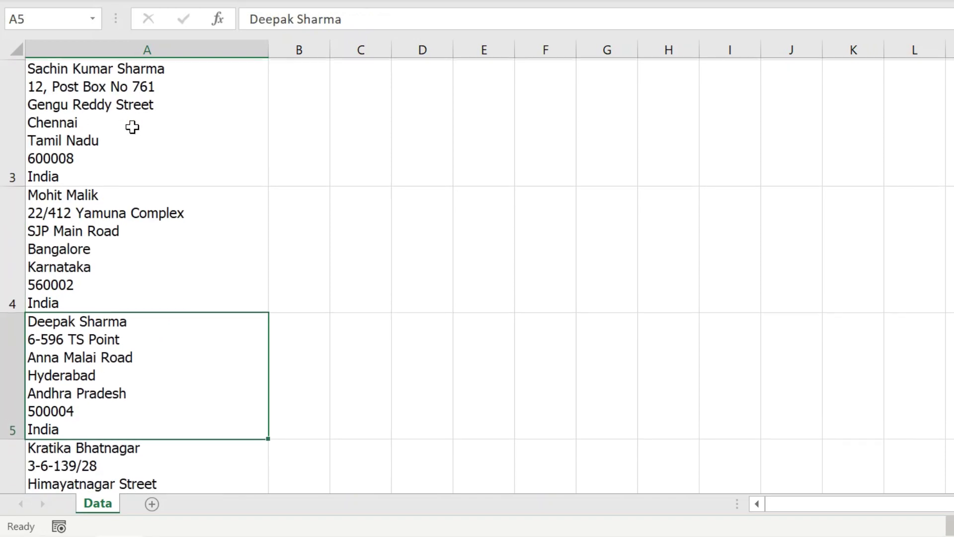
pyautogui.press('Down')
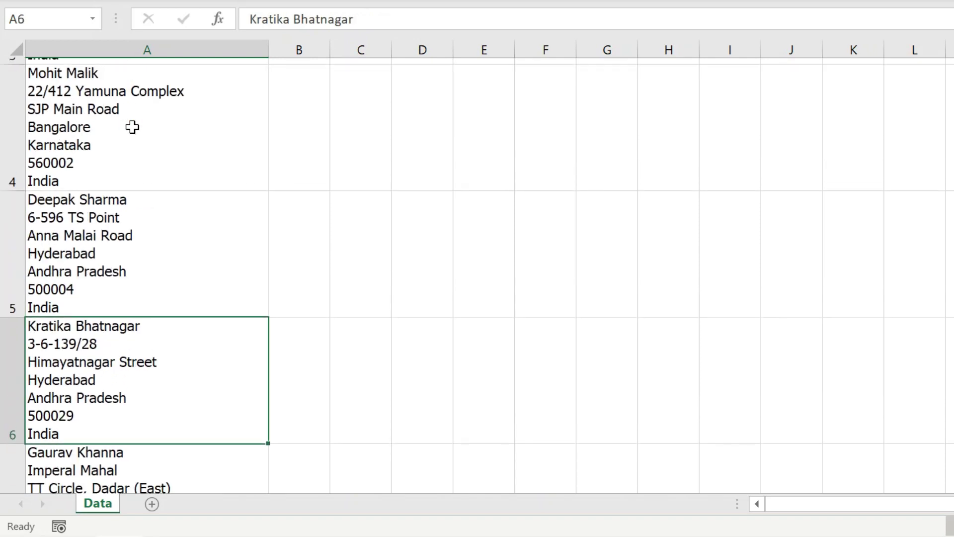
pyautogui.press('Up')
pyautogui.press('Up')
pyautogui.press('Up')
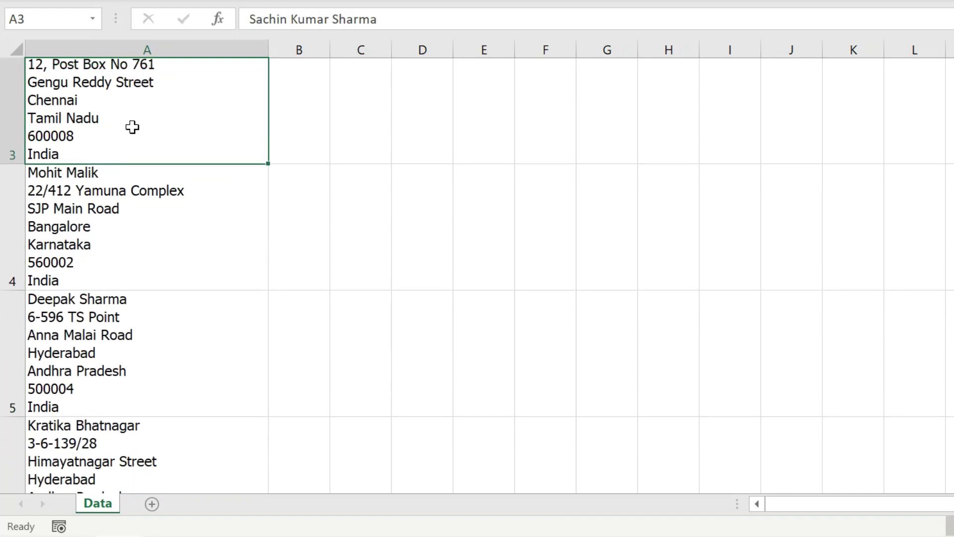
pyautogui.press('Up')
pyautogui.press('Up')
pyautogui.press('Down')
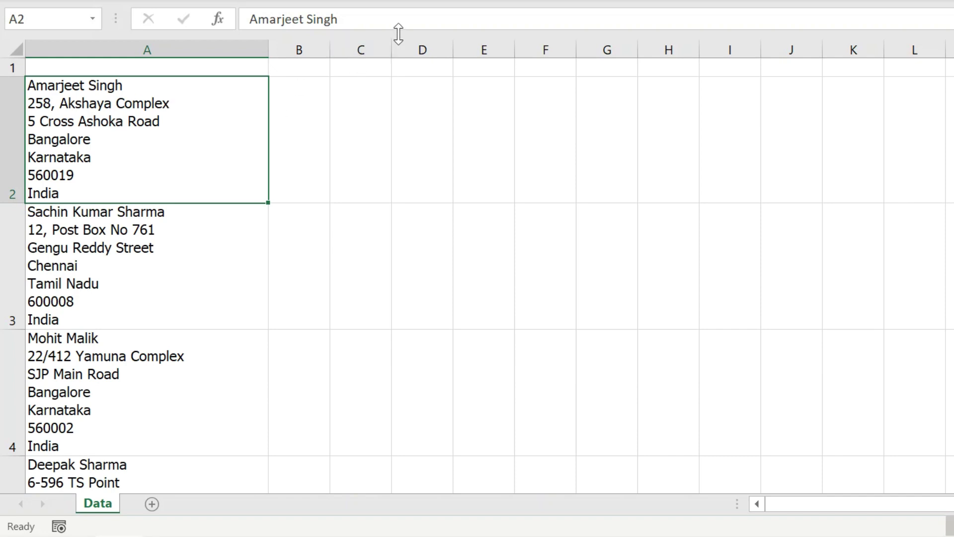
pyautogui.moveTo(399, 33); pyautogui.dragTo(400, 151)
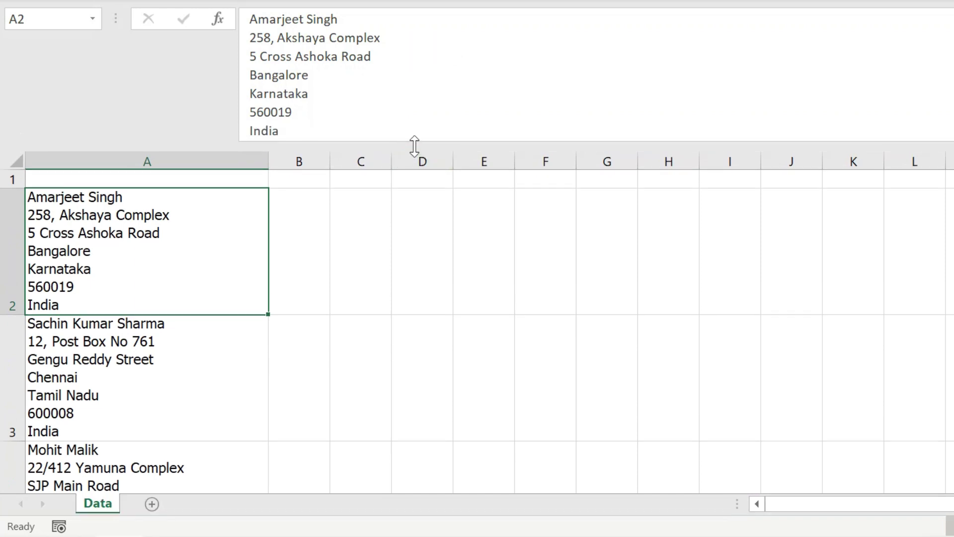
pyautogui.moveTo(413, 144); pyautogui.dragTo(427, 13)
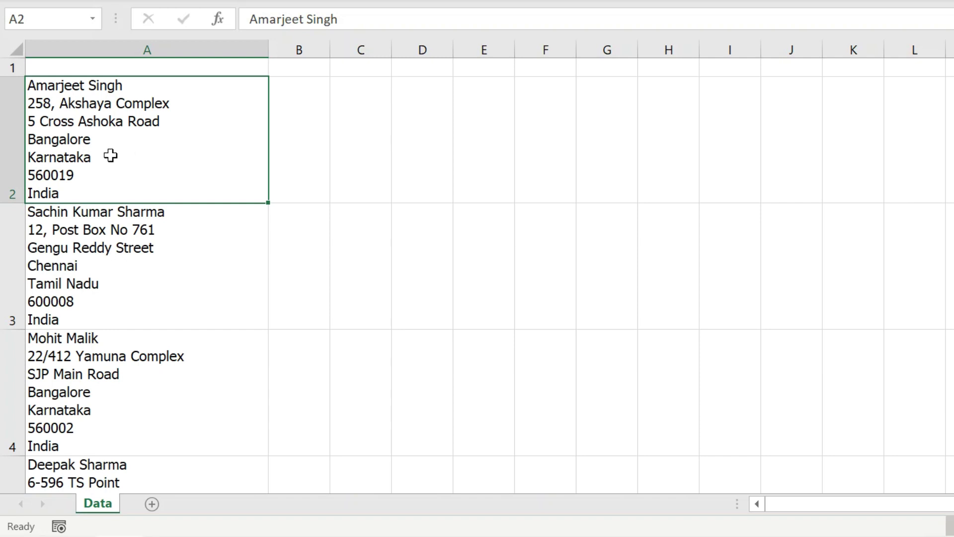
# Try B2:J2 as destination cells and recheck the name line of the first address
pyautogui.click(329, 128)
pyautogui.moveTo(329, 128); pyautogui.dragTo(791, 128)
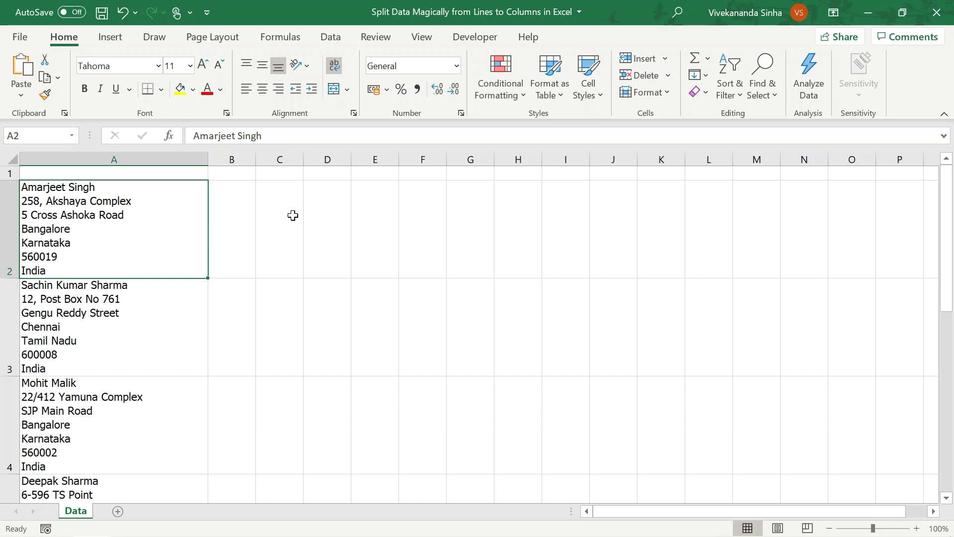
pyautogui.click(317, 216)
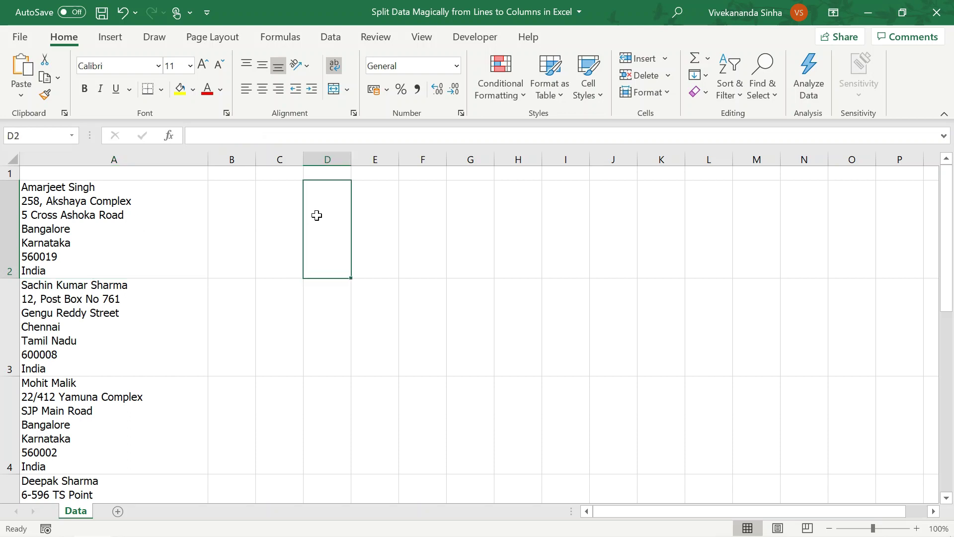
pyautogui.click(111, 193)
pyautogui.doubleClick(112, 192)
pyautogui.moveTo(112, 191); pyautogui.dragTo(54, 187)
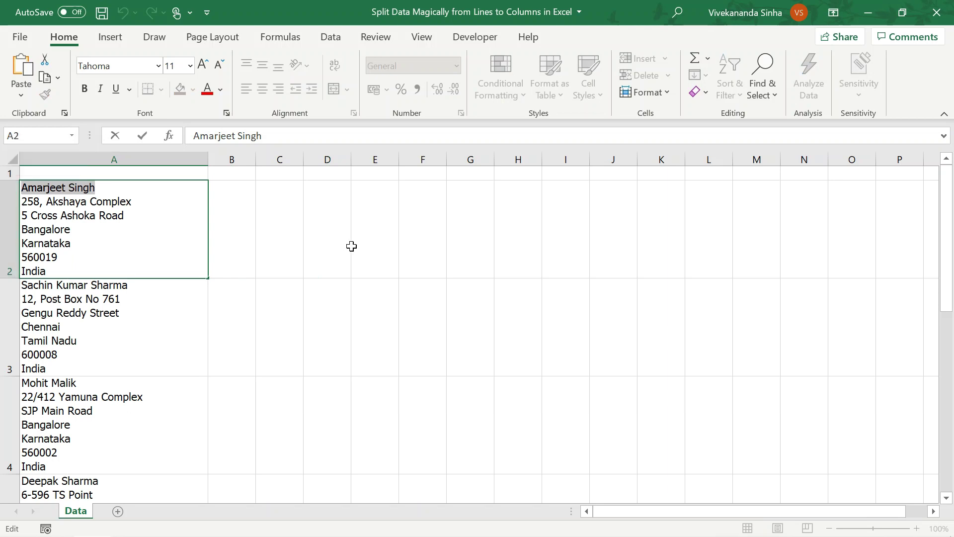
pyautogui.click(354, 245)
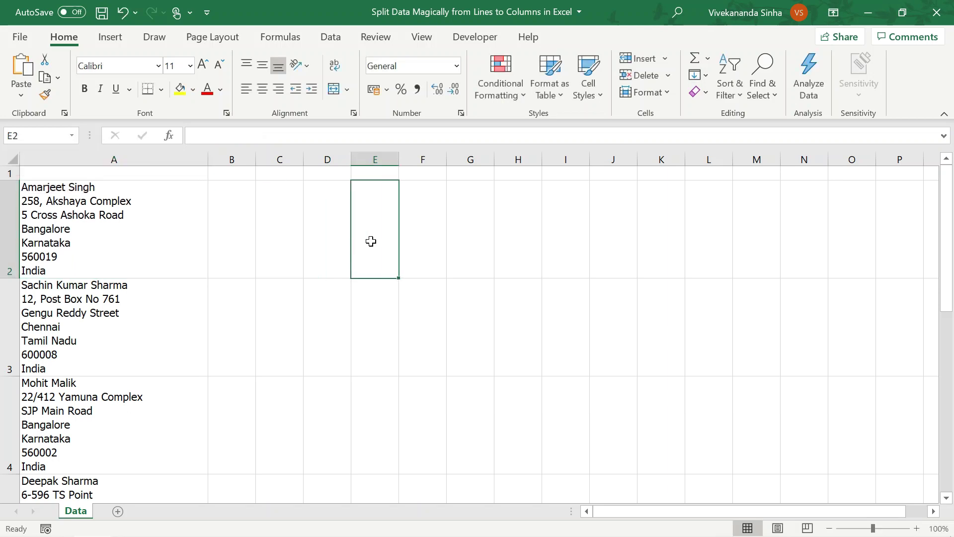
pyautogui.click(411, 238)
pyautogui.click(464, 238)
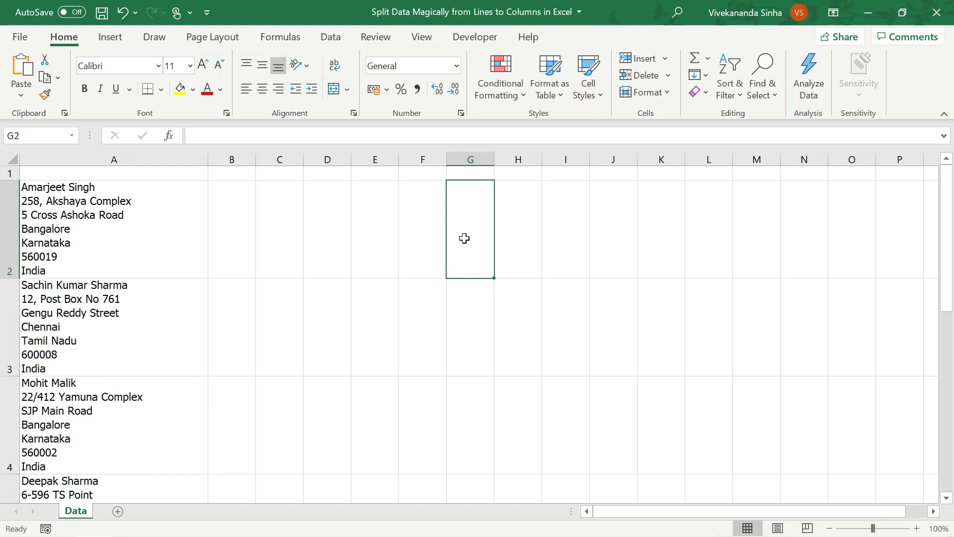
# Select the twelve address cells A2:A13 and switch to the Data tab
pyautogui.click(128, 227)
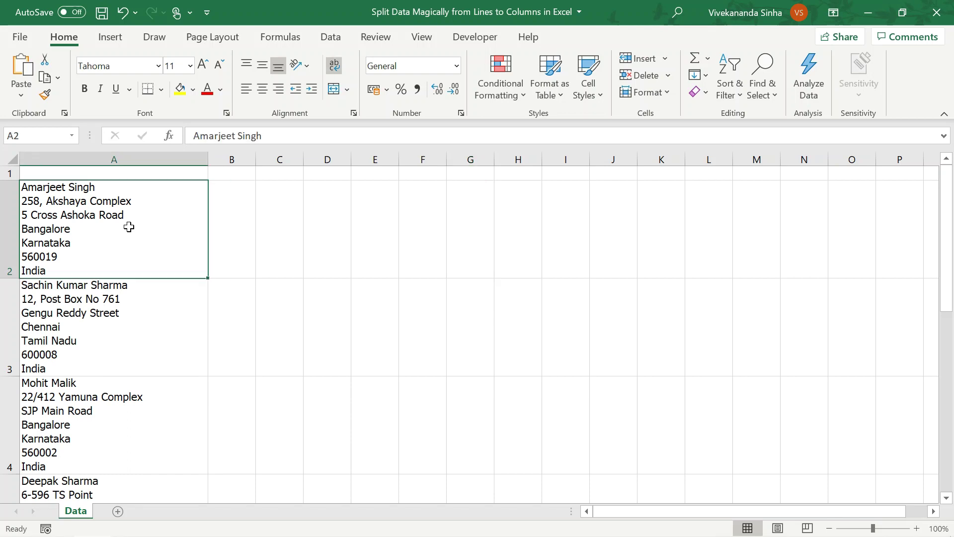
pyautogui.hotkey('ctrl', 'shift', 'Down')
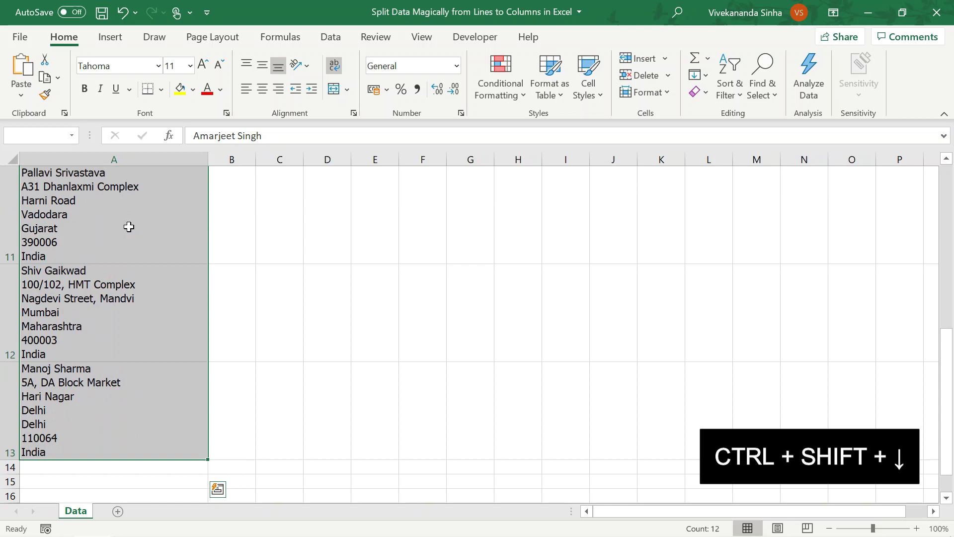
pyautogui.scroll(2, 128, 227)
pyautogui.scroll(5, 129, 226)
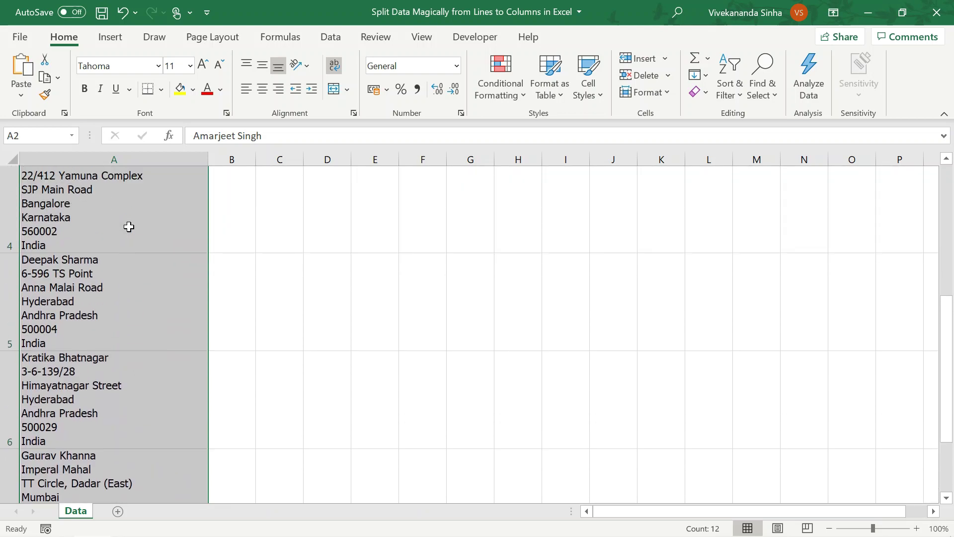
pyautogui.scroll(3, 129, 226)
pyautogui.moveTo(132, 205)
pyautogui.mouseDown()
pyautogui.moveTo(130, 519)
pyautogui.moveTo(147, 438)
pyautogui.mouseUp()
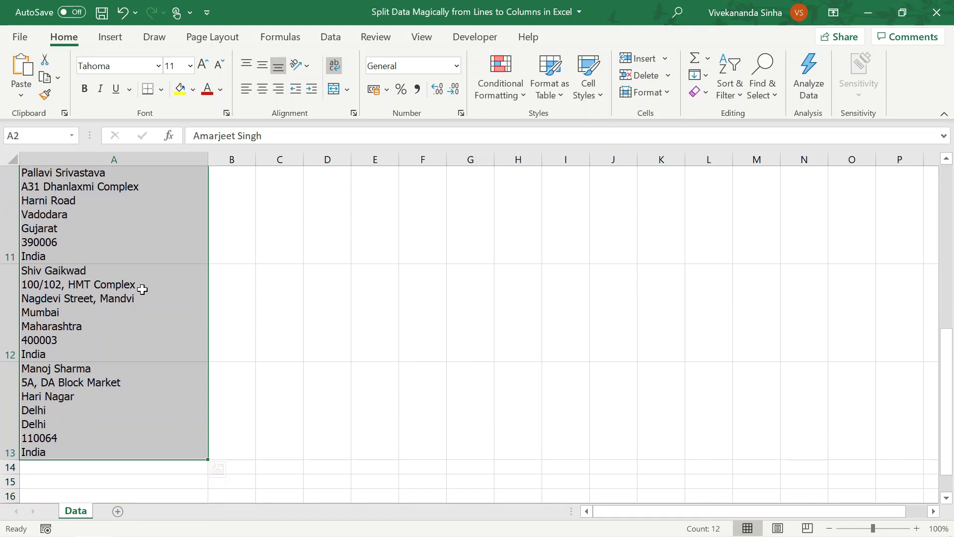
pyautogui.scroll(4, 142, 289)
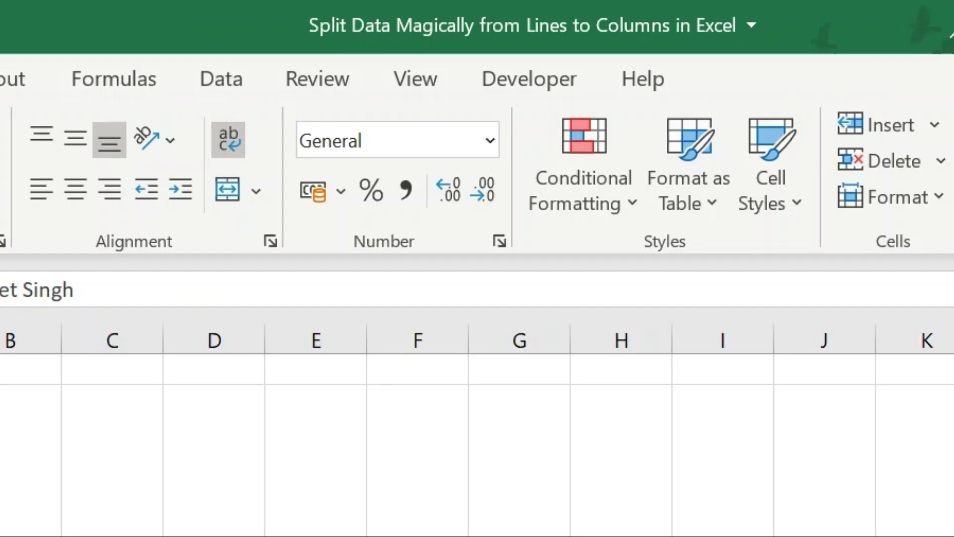
pyautogui.click(223, 91)
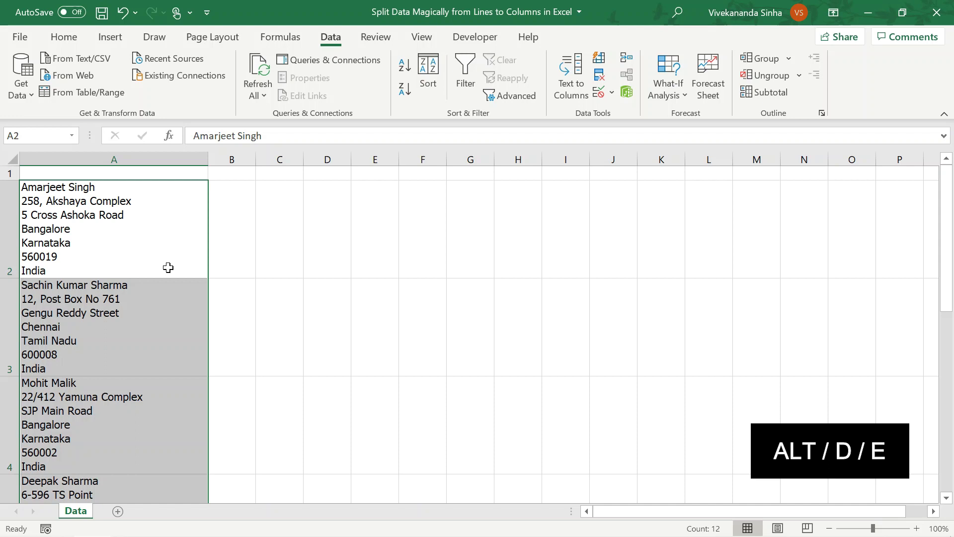
# Launch Text to Columns with Alt+D, E and continue with Delimited selected
pyautogui.hotkey('alt', 'd')
pyautogui.press('e')
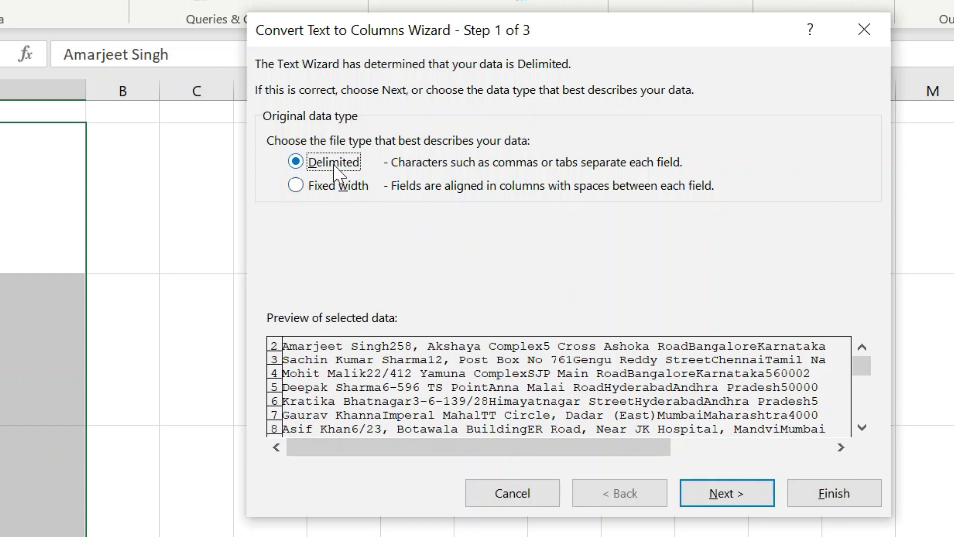
pyautogui.click(725, 493)
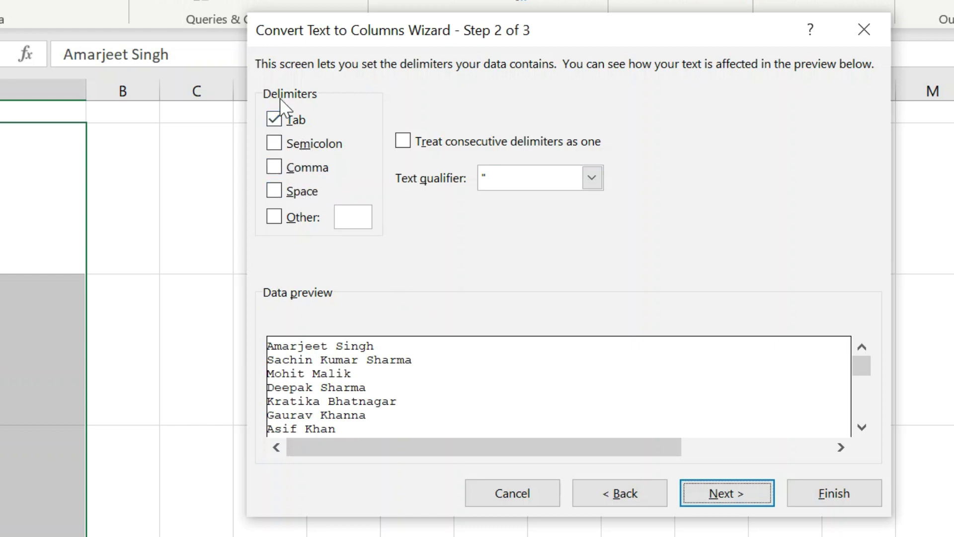
# Clear the Tab delimiter and set Other to a line break with Ctrl+J
pyautogui.click(274, 119)
pyautogui.click(274, 217)
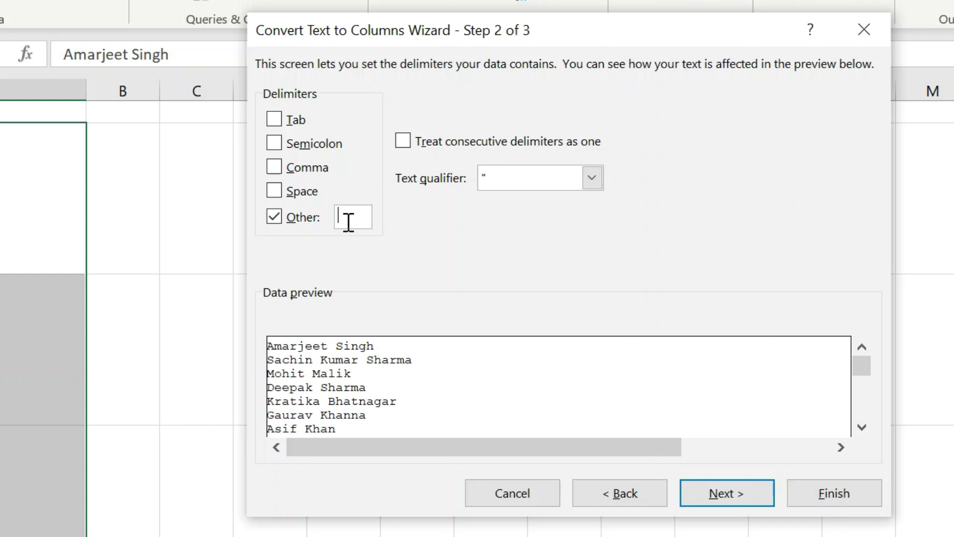
pyautogui.hotkey('ctrl', 'j')
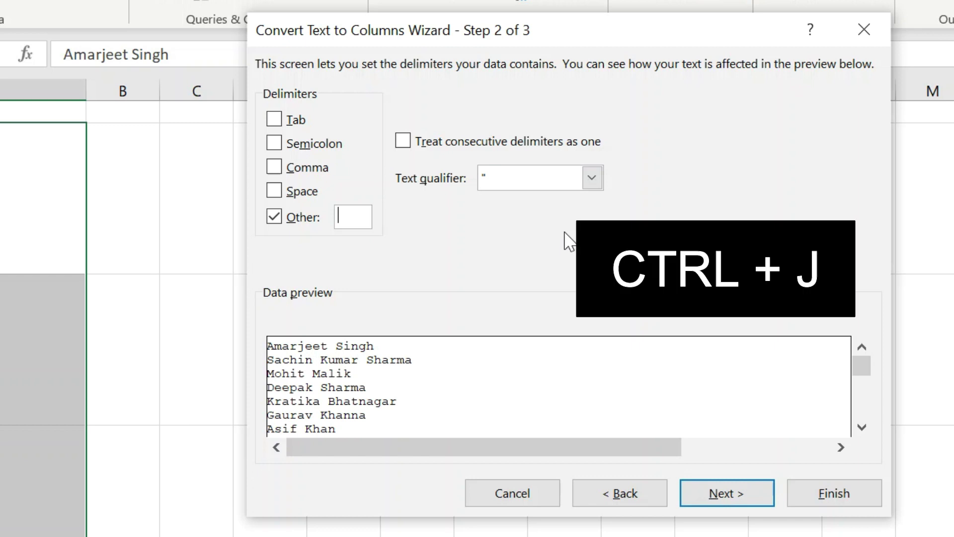
pyautogui.hotkey('ctrl', 'j')
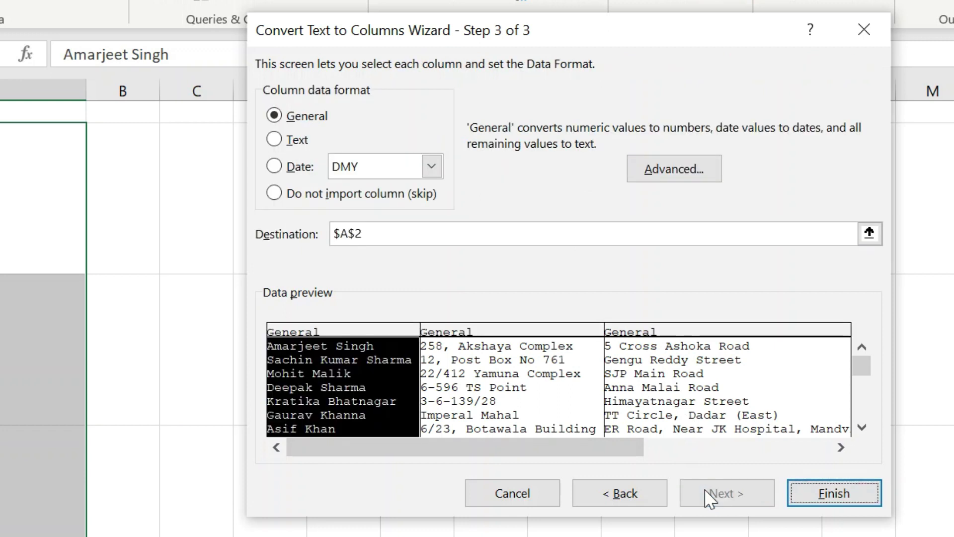
# Set the destination to $C$2 and finish, splitting the addresses into columns C through I
pyautogui.moveTo(393, 234); pyautogui.dragTo(248, 231)
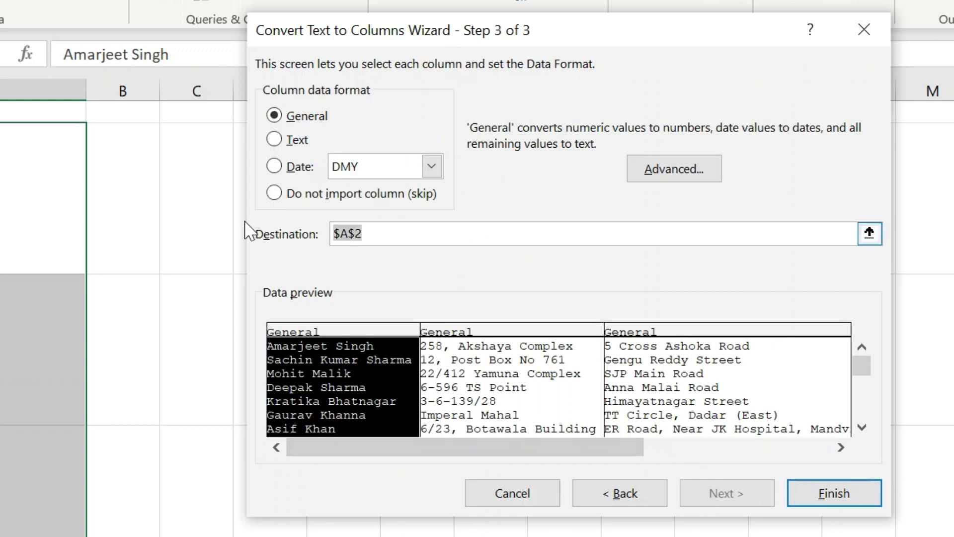
pyautogui.moveTo(369, 36); pyautogui.dragTo(395, 40)
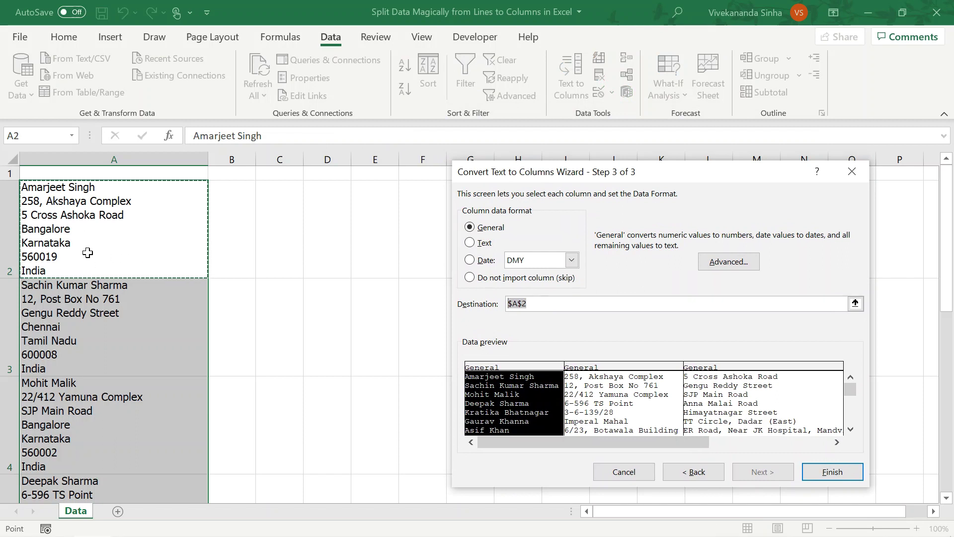
pyautogui.click(275, 210)
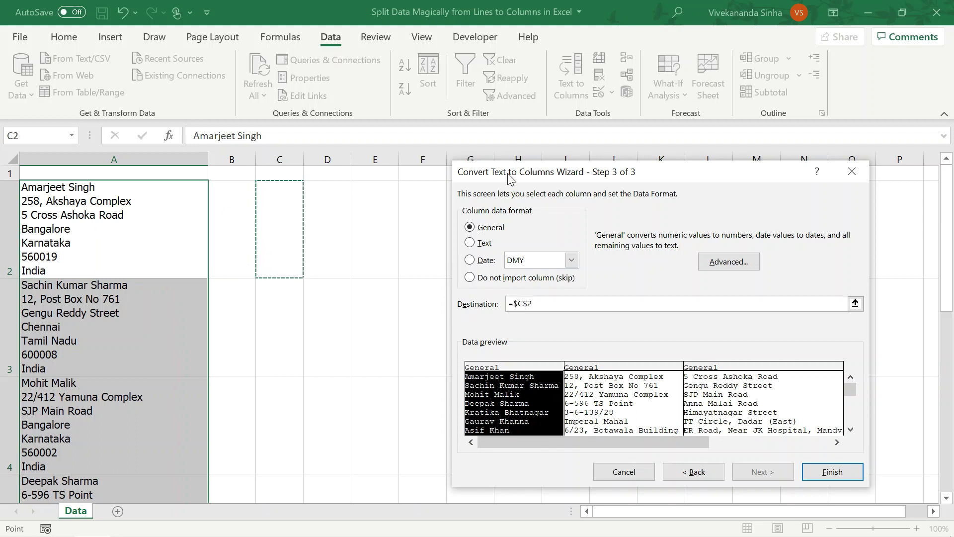
pyautogui.moveTo(509, 178); pyautogui.dragTo(420, 95)
pyautogui.click(747, 387)
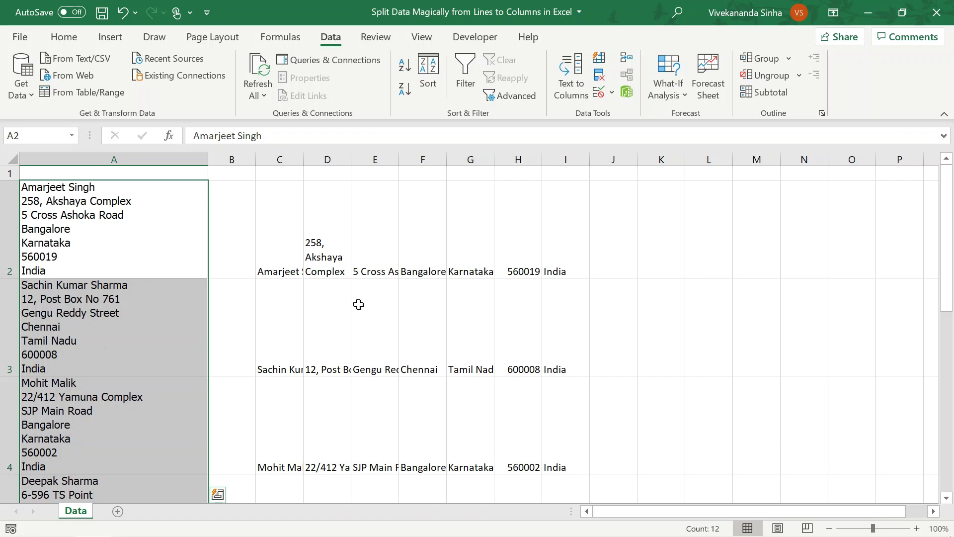
# Check the split values in row 2, then delete the original address column A
pyautogui.click(275, 275)
pyautogui.press('Right')
pyautogui.press('Right')
pyautogui.press('Right')
pyautogui.press('Right')
pyautogui.press('Right')
pyautogui.press('Right')
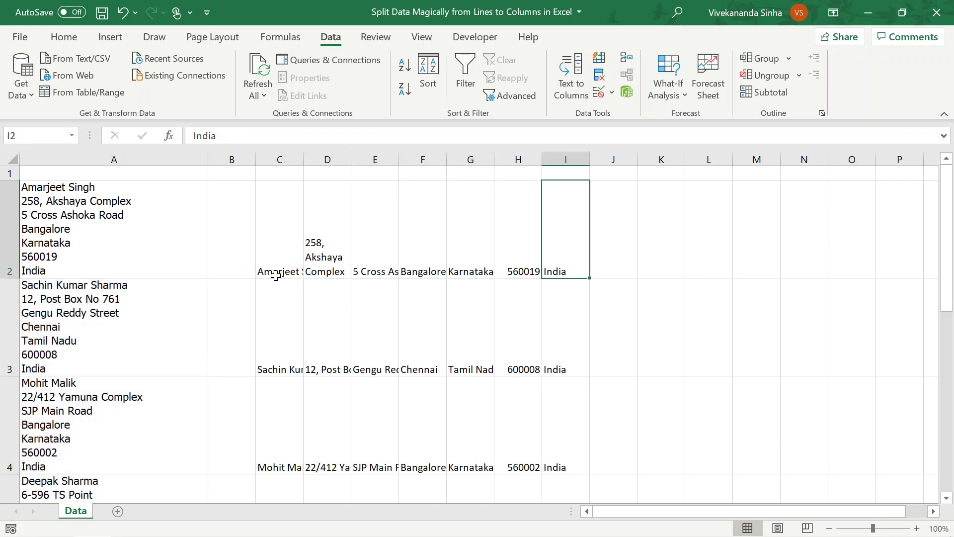
pyautogui.click(160, 154)
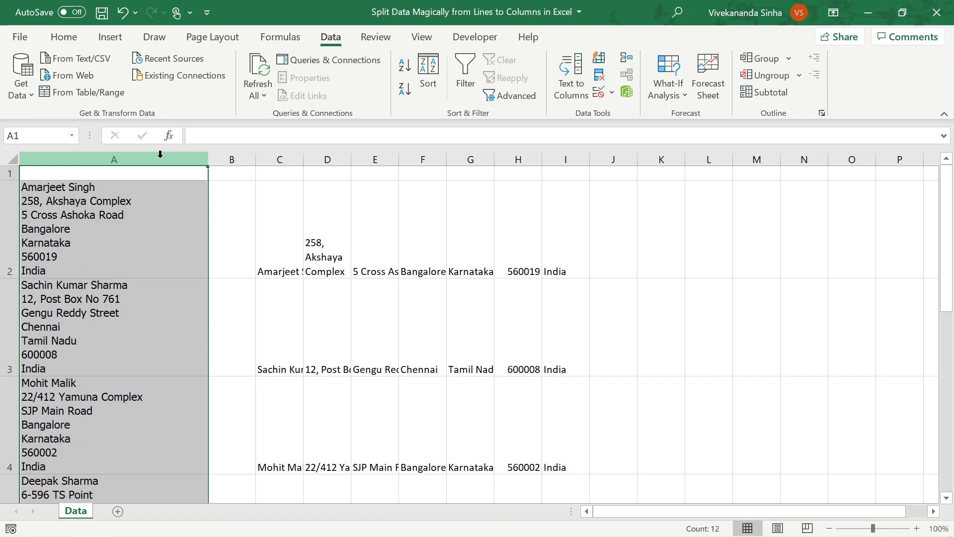
pyautogui.hotkey('ctrl', '-')
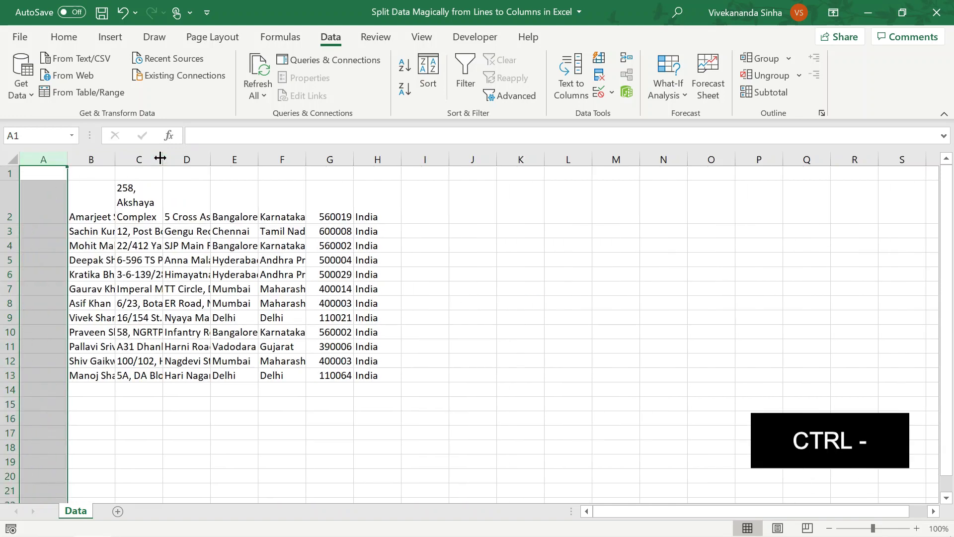
pyautogui.click(149, 240)
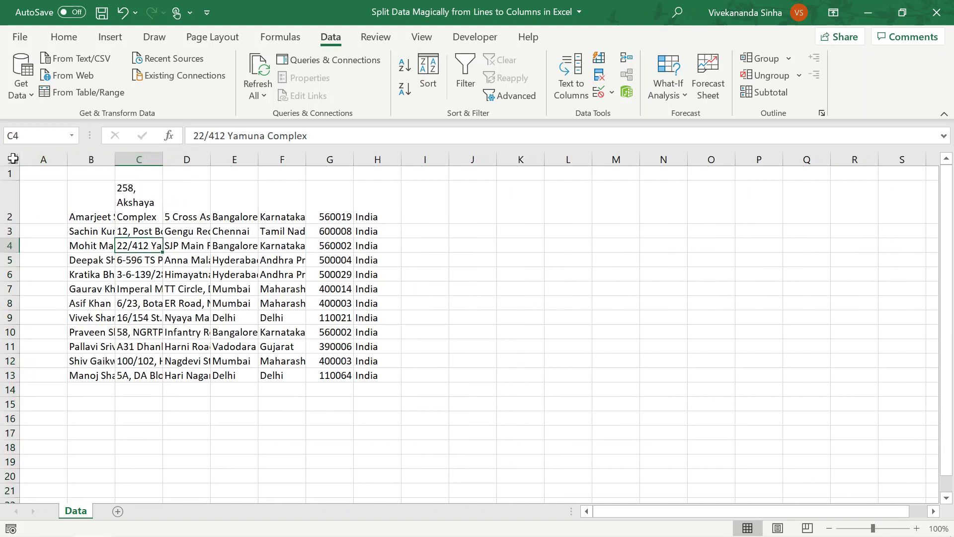
# Autofit every column width and row height on the sheet to the split data
pyautogui.click(16, 159)
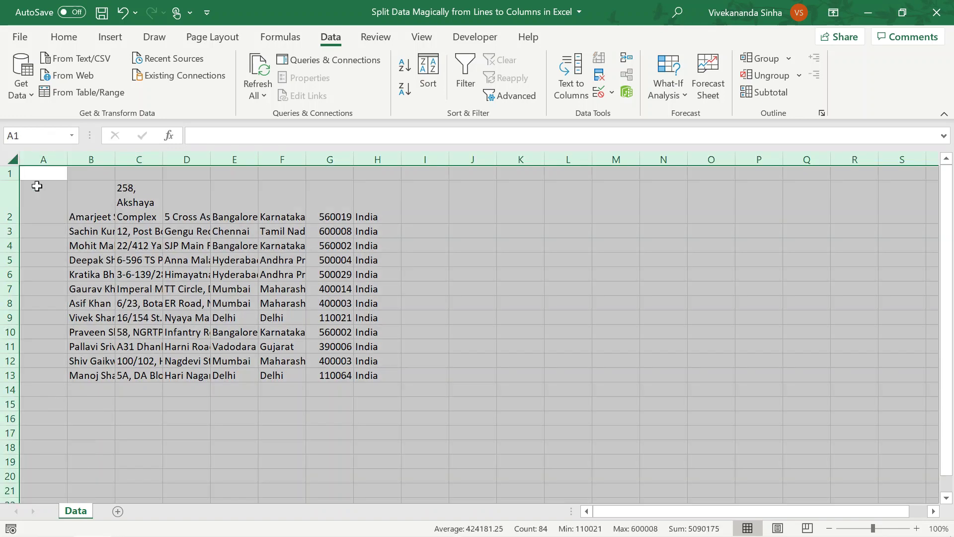
pyautogui.doubleClick(116, 158)
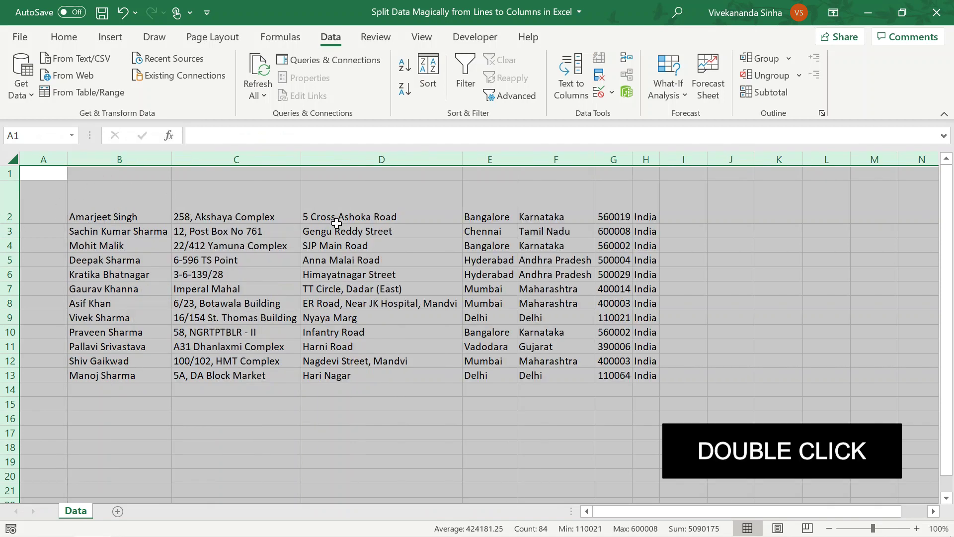
pyautogui.click(337, 223)
pyautogui.click(11, 159)
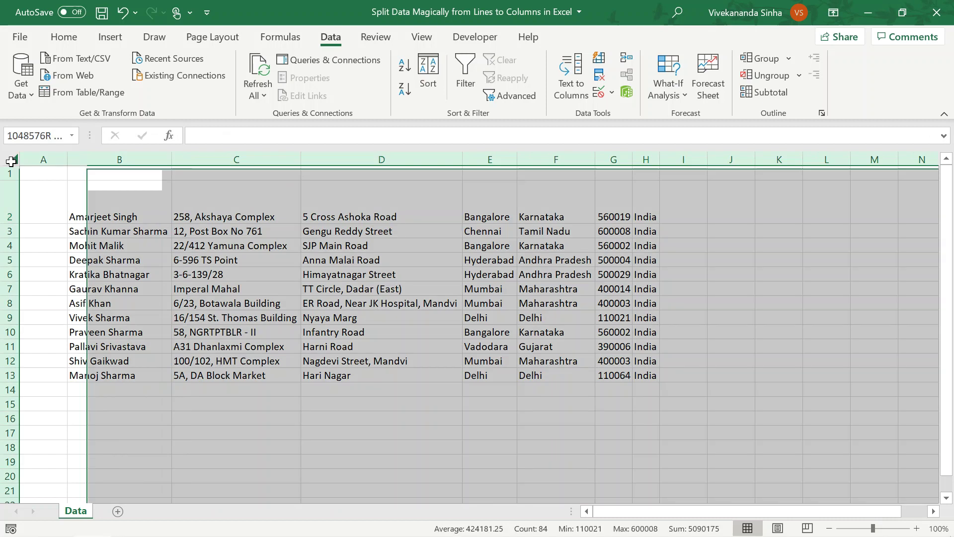
pyautogui.doubleClick(12, 243)
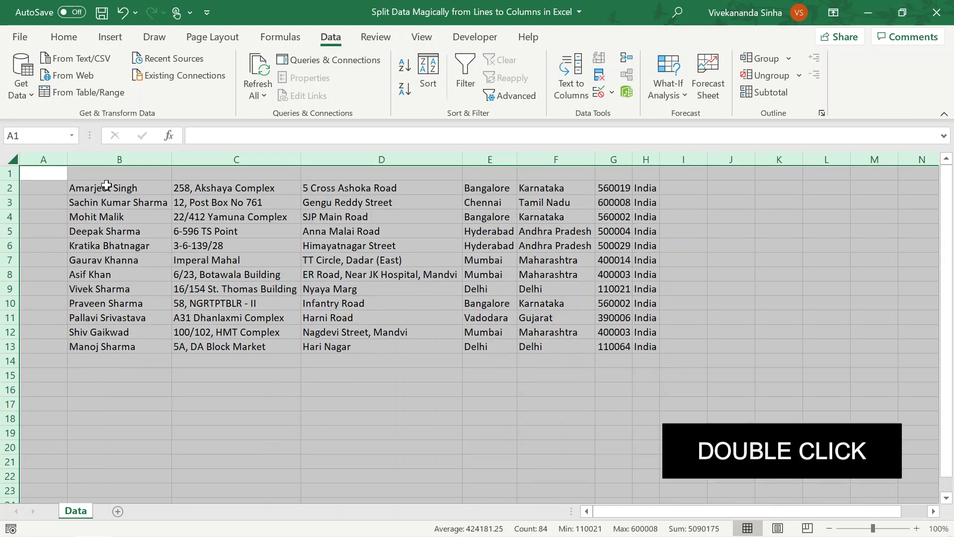
pyautogui.click(106, 189)
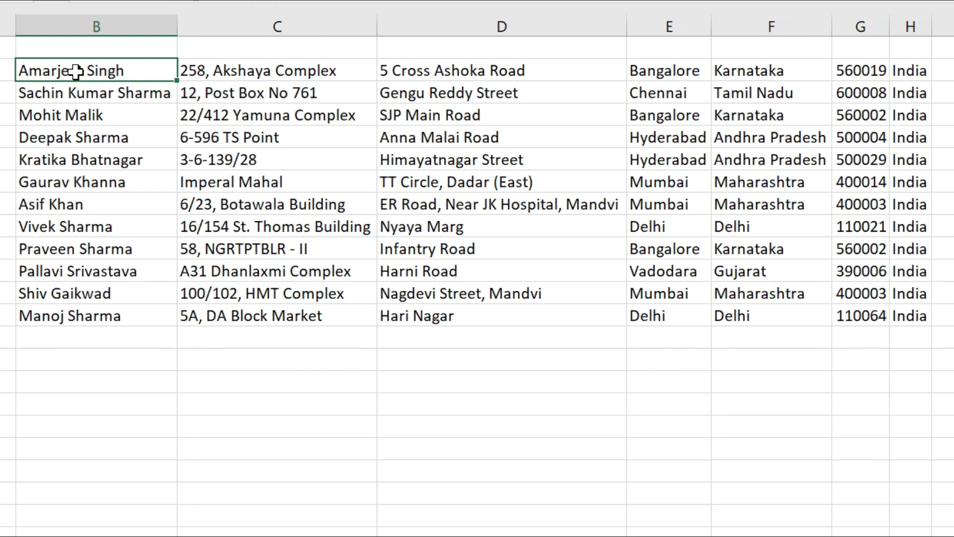
pyautogui.click(214, 73)
pyautogui.click(403, 69)
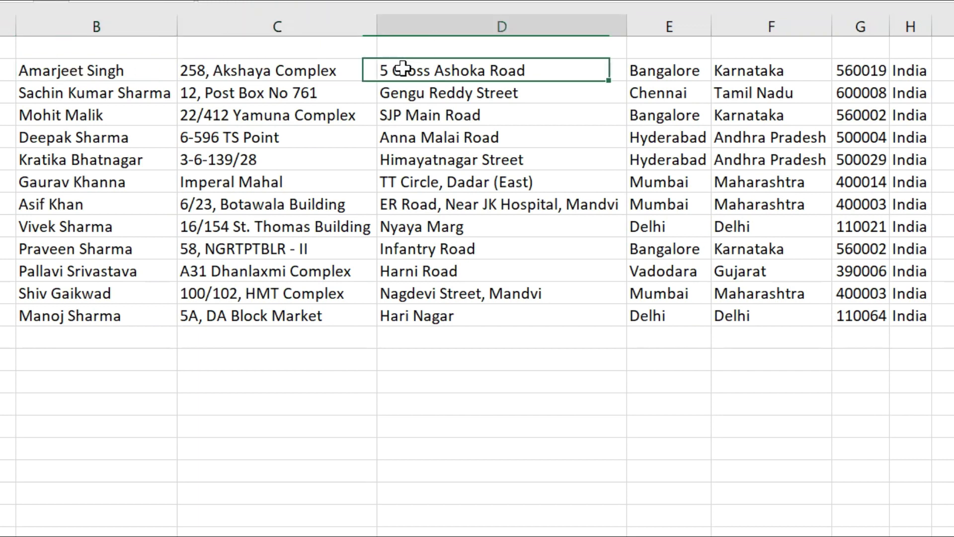
pyautogui.click(735, 71)
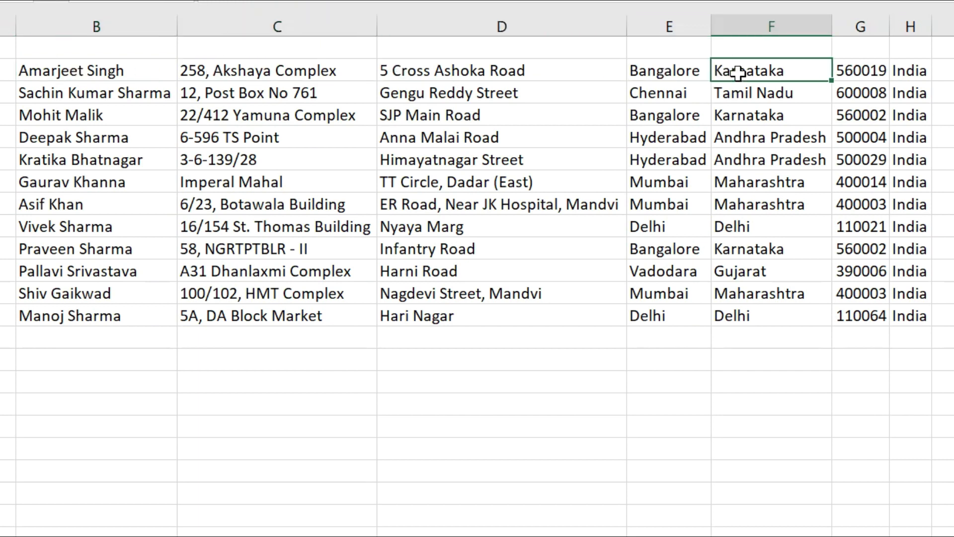